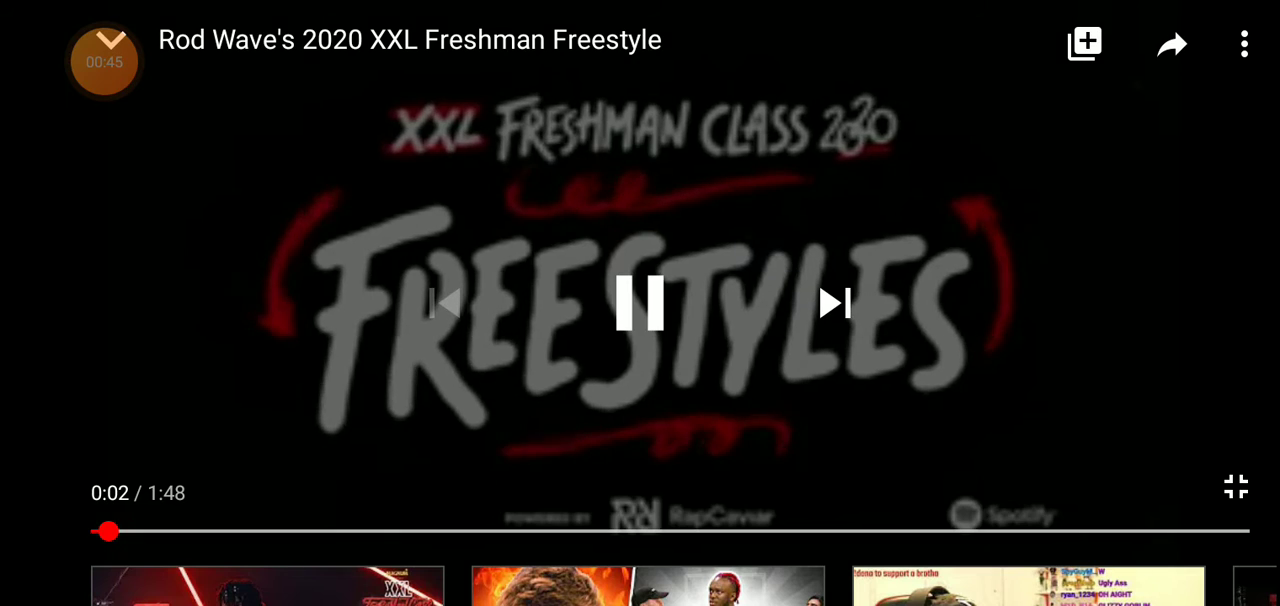
Raise the volume and let the freestyle play on to 0:56 of 1:48.
key("XF86AudioRaiseVolume")
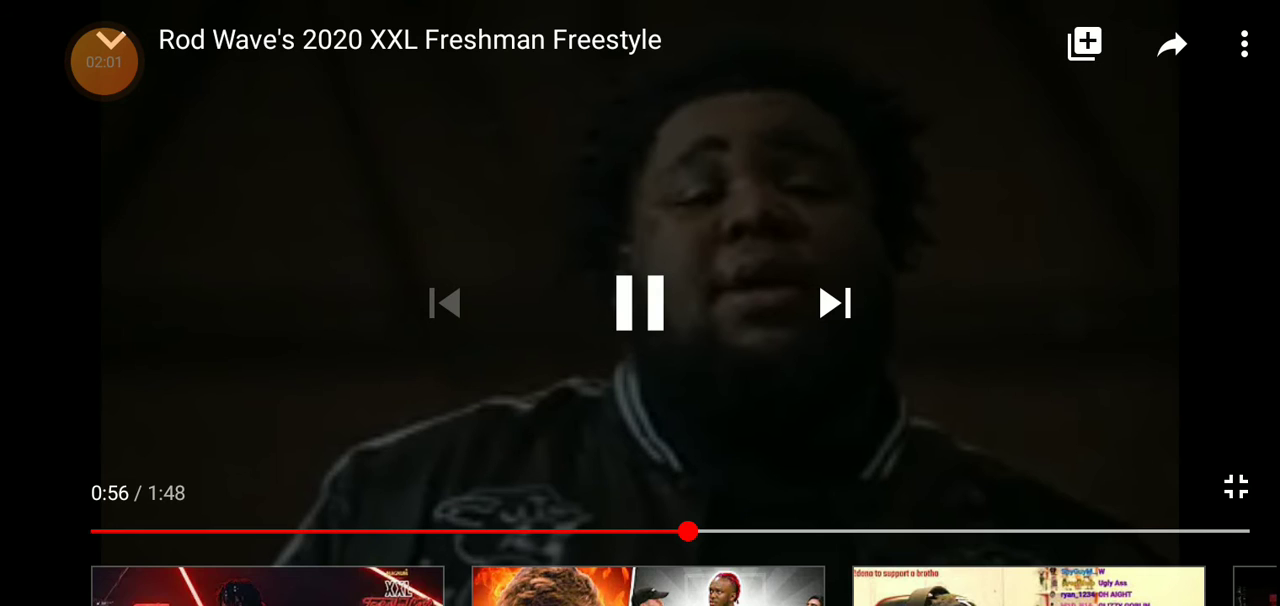
Pause and resume the freestyle a few times as it plays on toward 1:44.
left_click(640, 302)
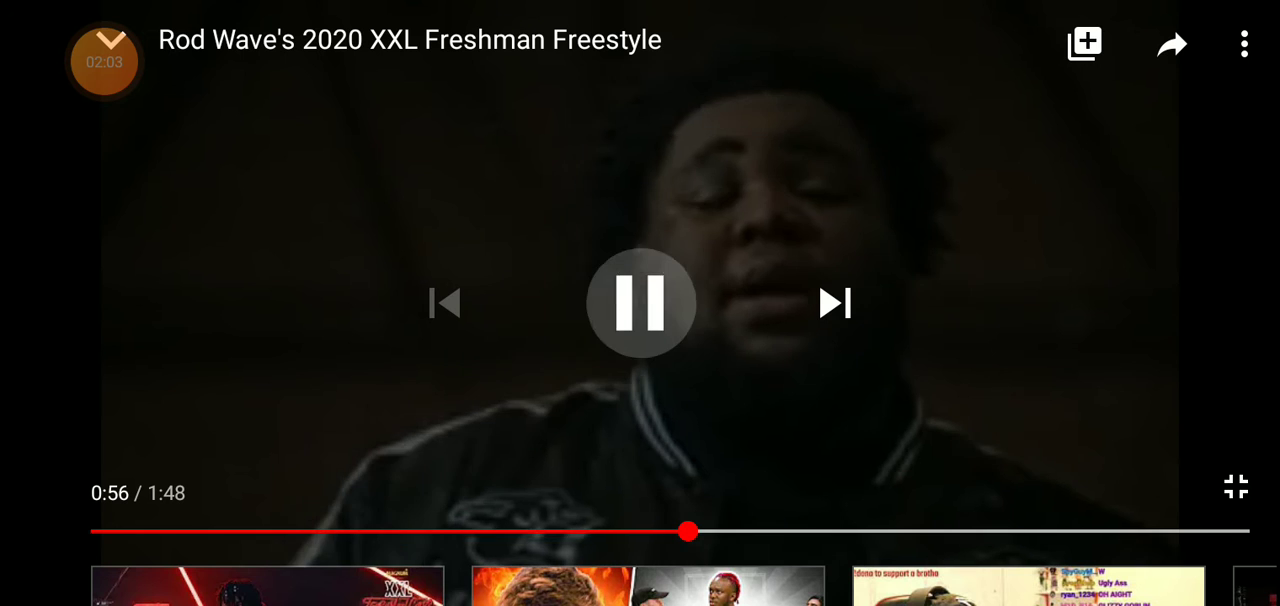
left_click(640, 302)
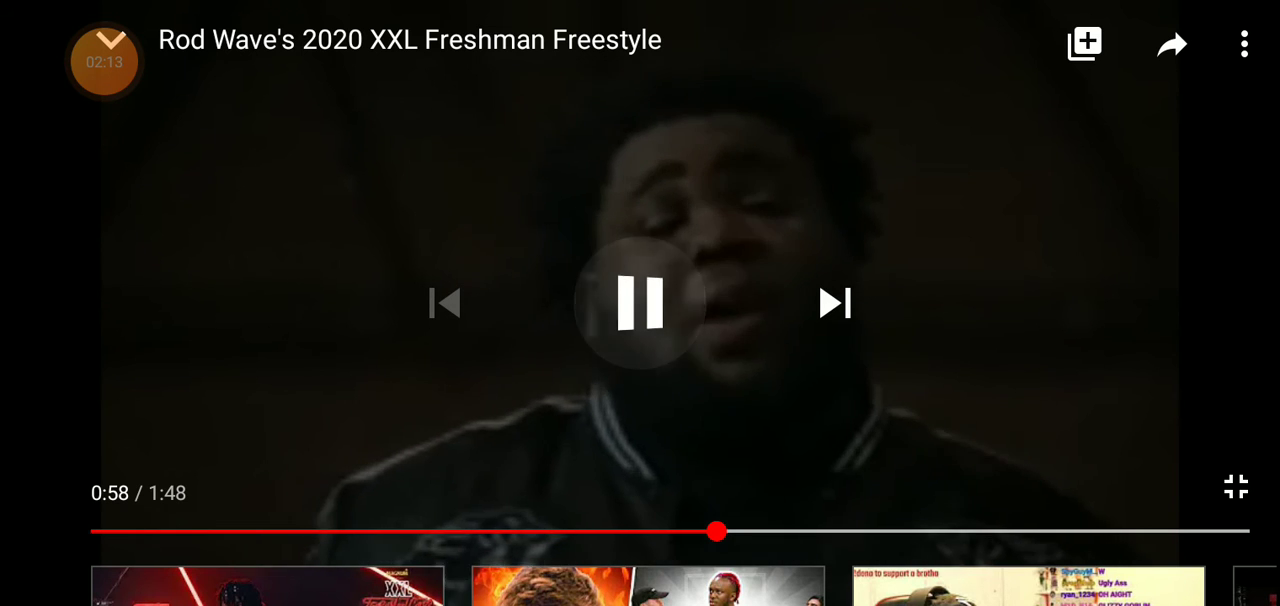
left_click(640, 302)
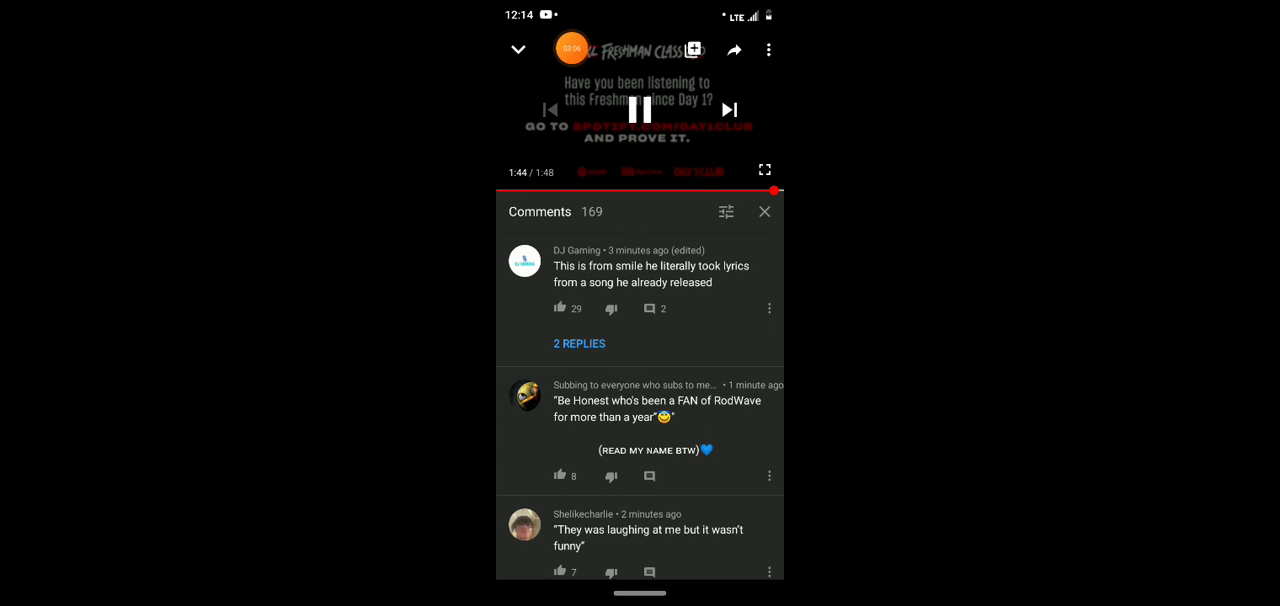
scroll(640, 400, "down", 1)
scroll(640, 400, "up", 1)
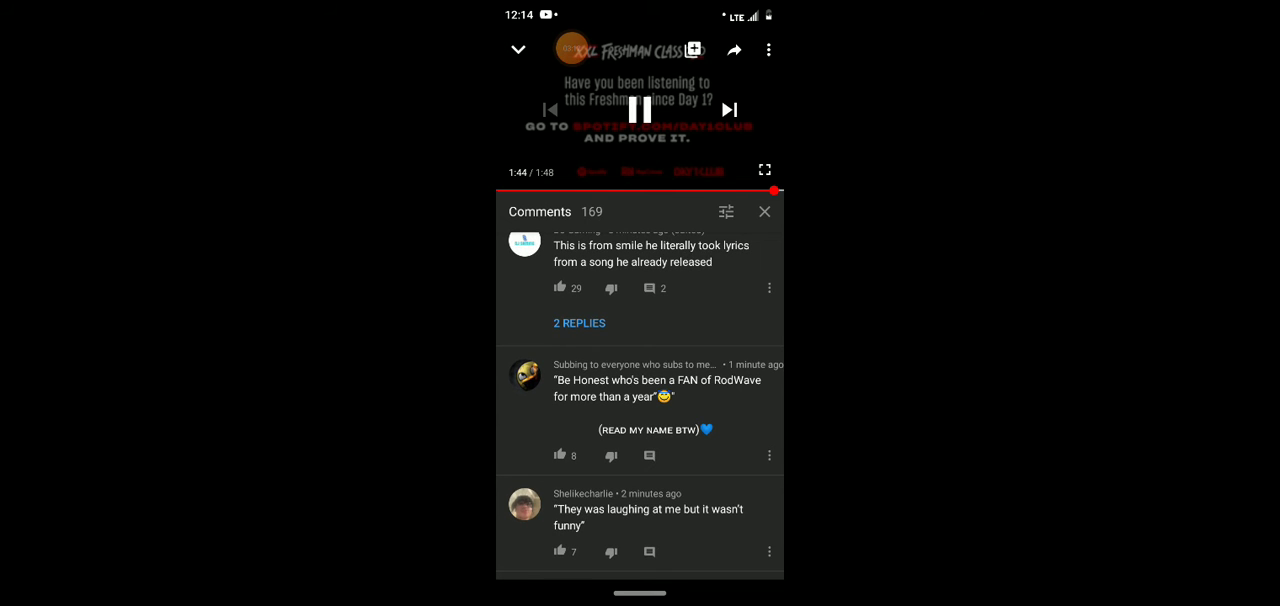
scroll(640, 400, "up", 1)
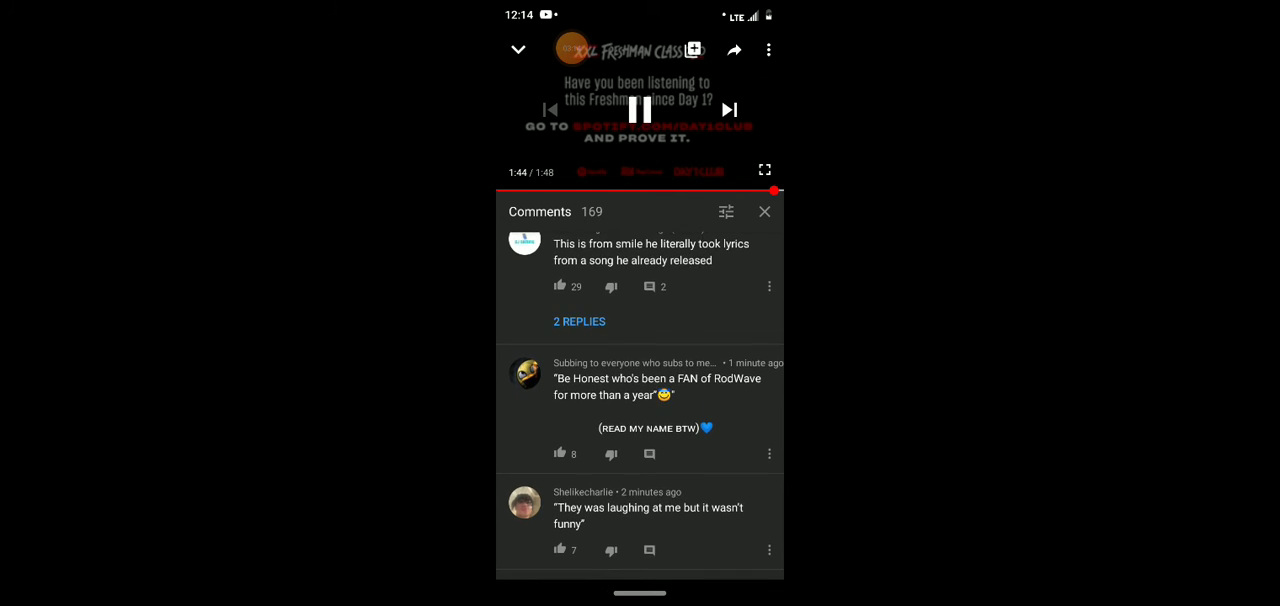
scroll(640, 400, "down", 1)
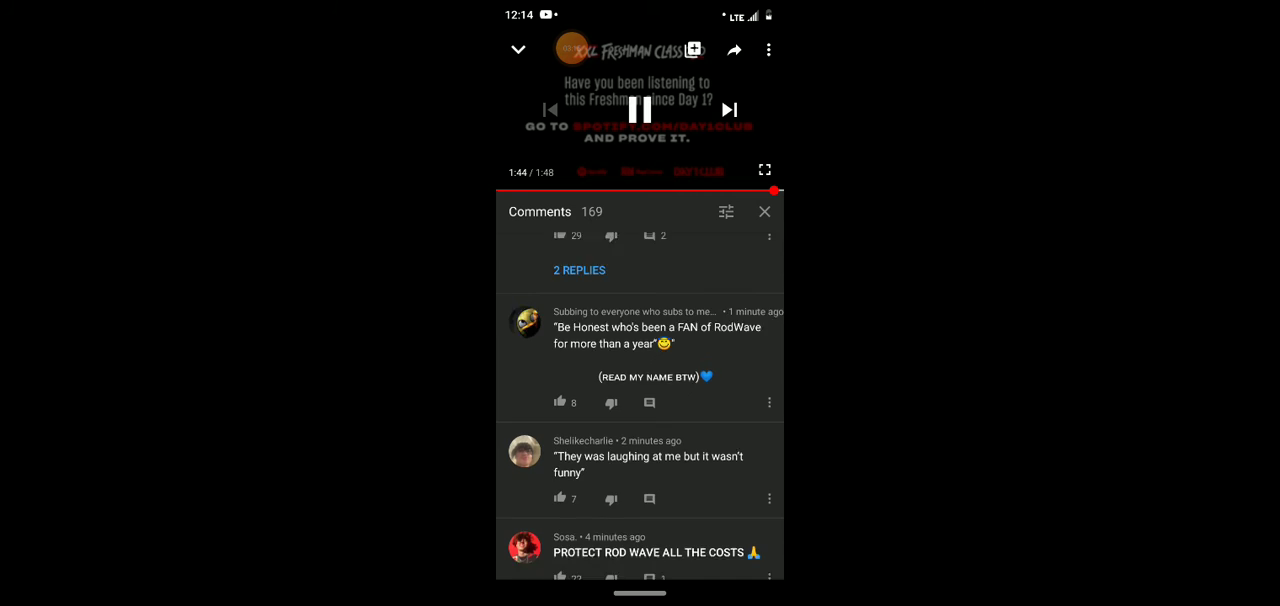
scroll(640, 400, "down", 3)
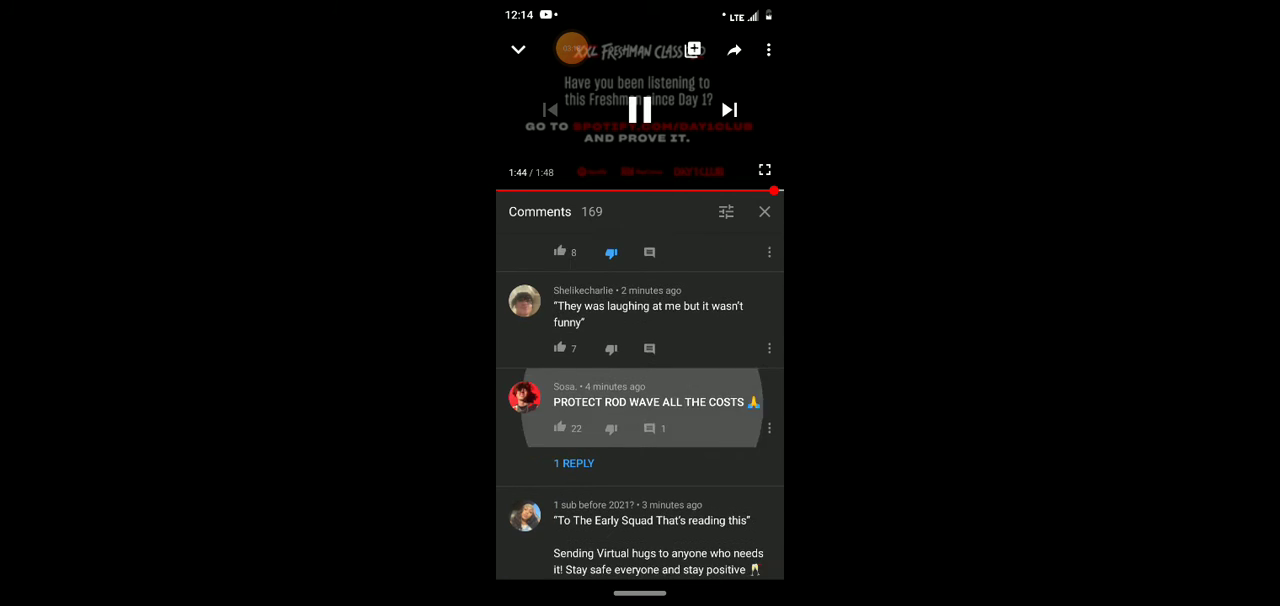
scroll(640, 400, "down", 1)
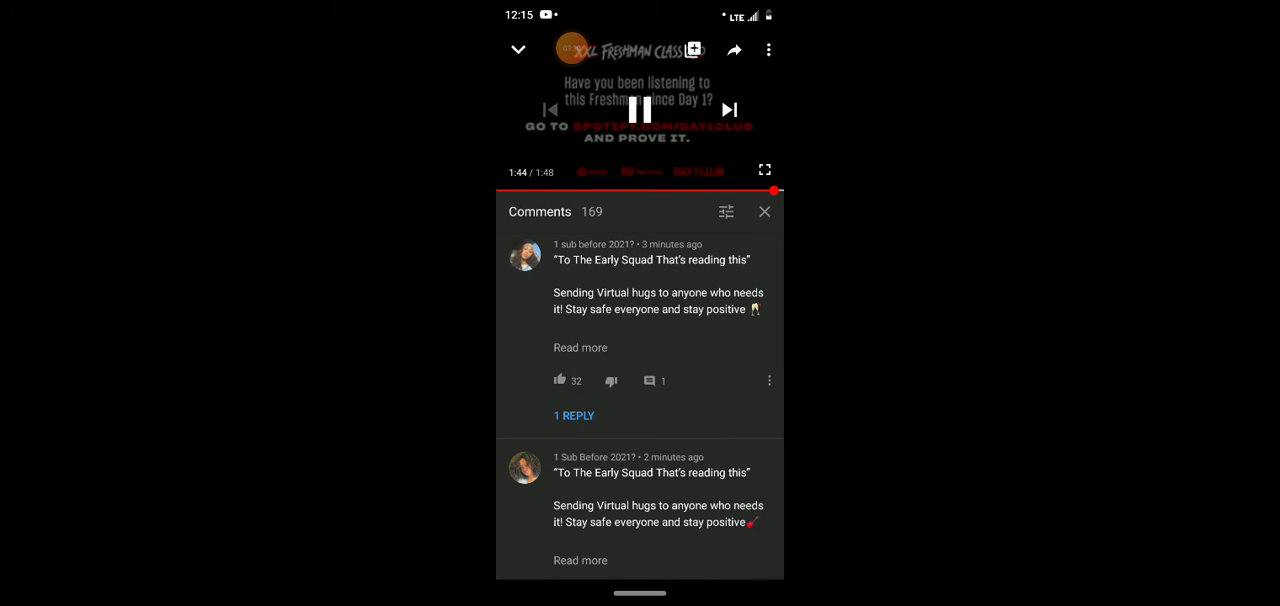
scroll(640, 405, "down", 3)
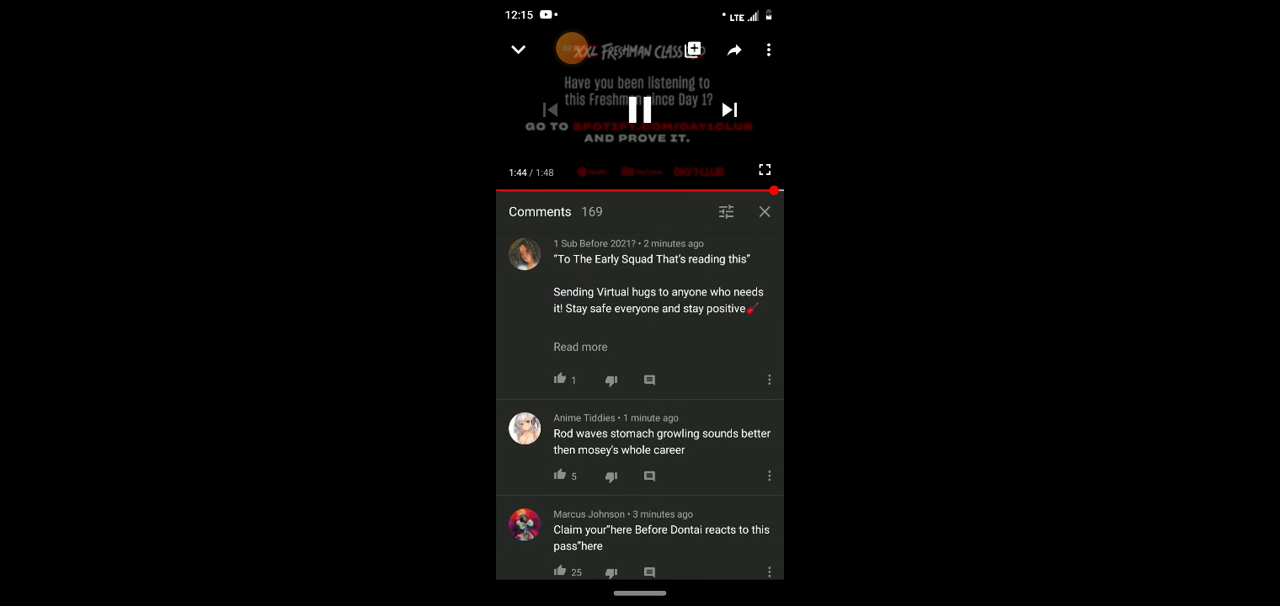
scroll(543, 429, "down", 2)
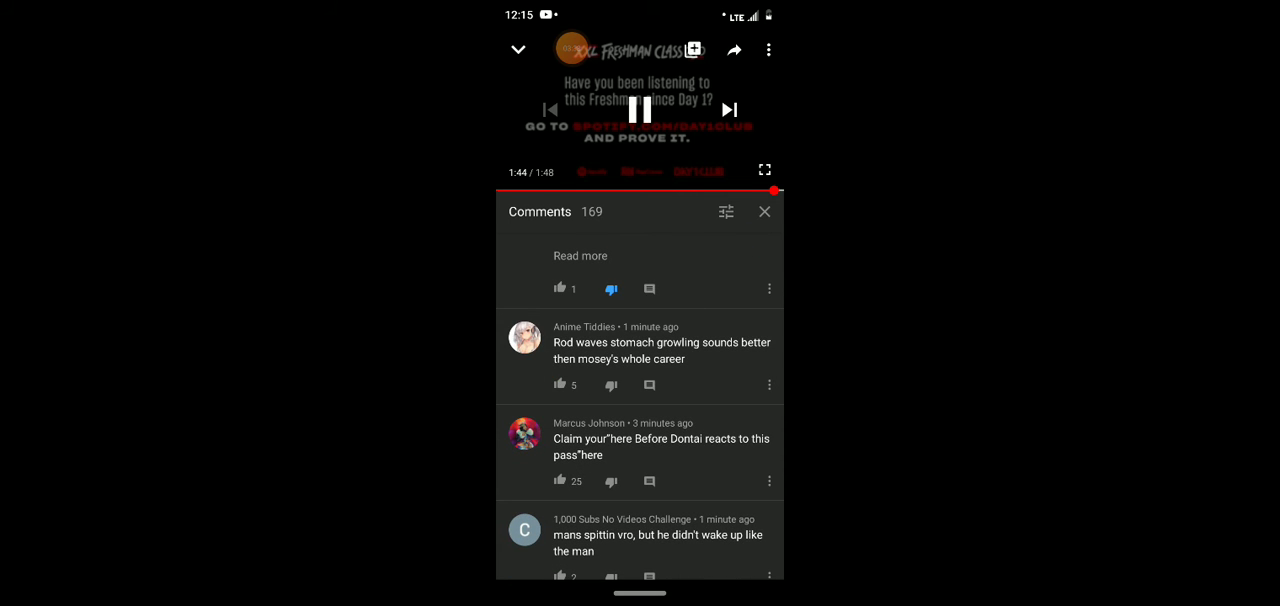
left_click(611, 385)
scroll(640, 440, "down", 2)
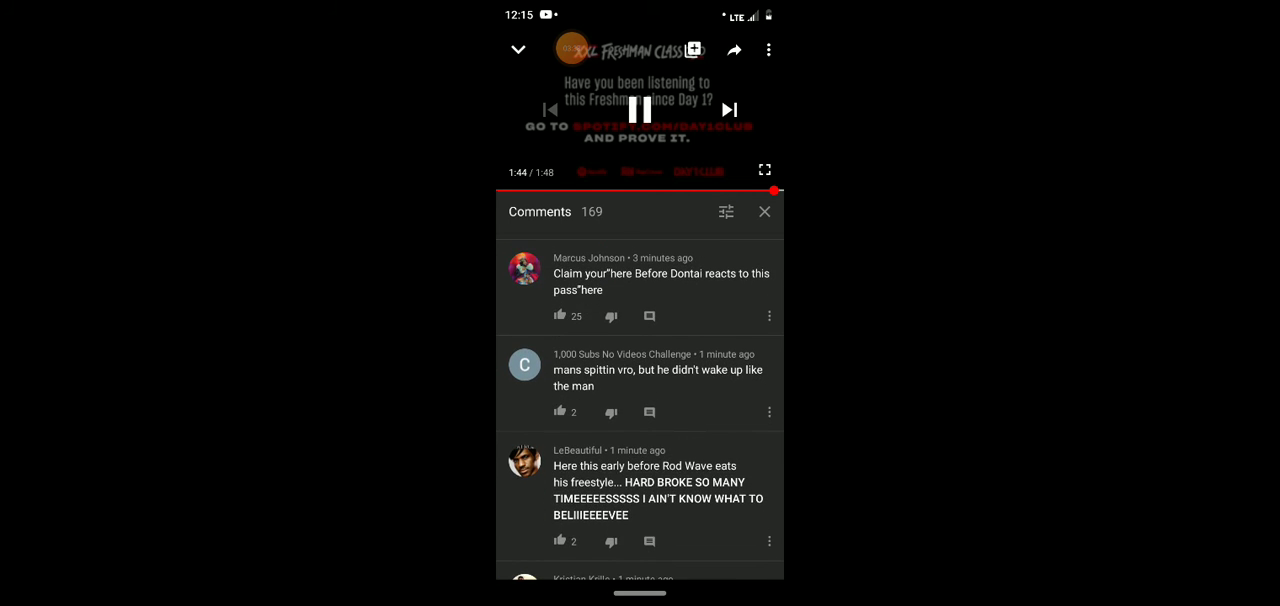
left_click(560, 315)
scroll(640, 406, "down", 2)
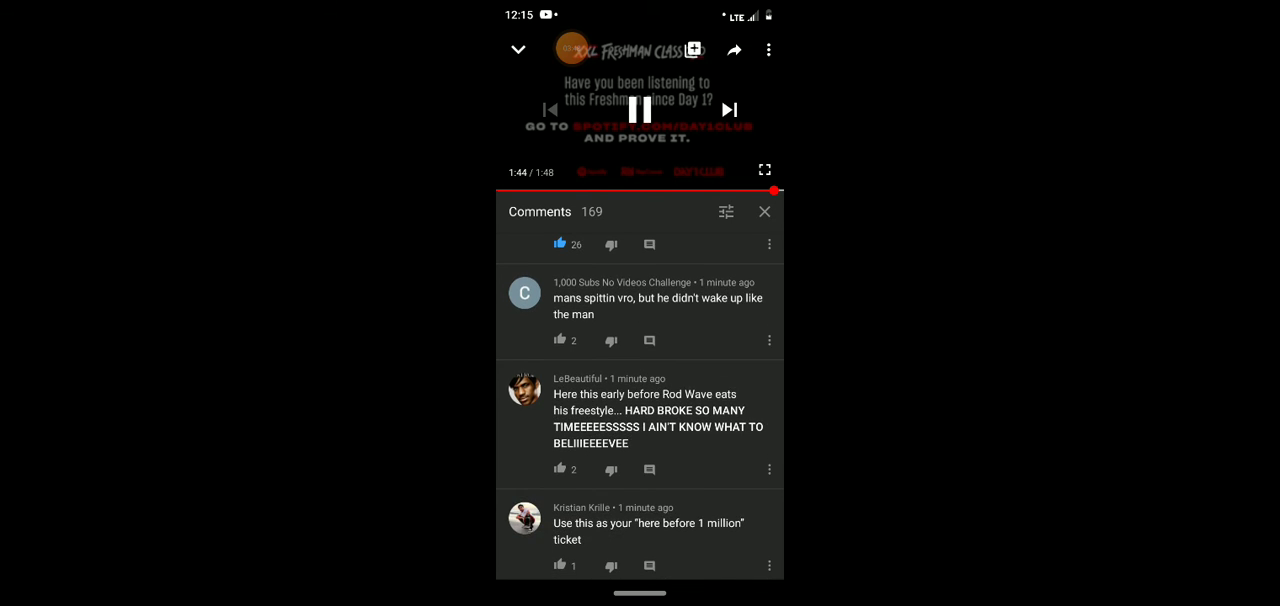
scroll(640, 400, "down", 1)
Dislike two comments, then like the car-accident comment and 'waitin for dontai reaction', which reaches 6.
left_click(611, 280)
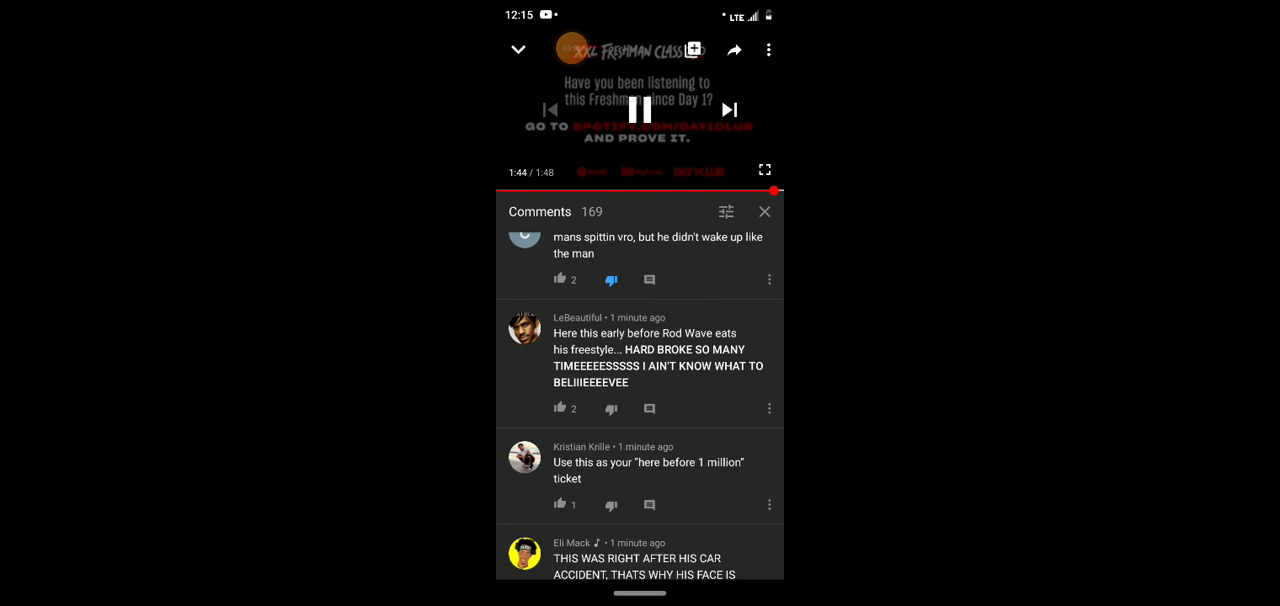
scroll(640, 406, "down", 3)
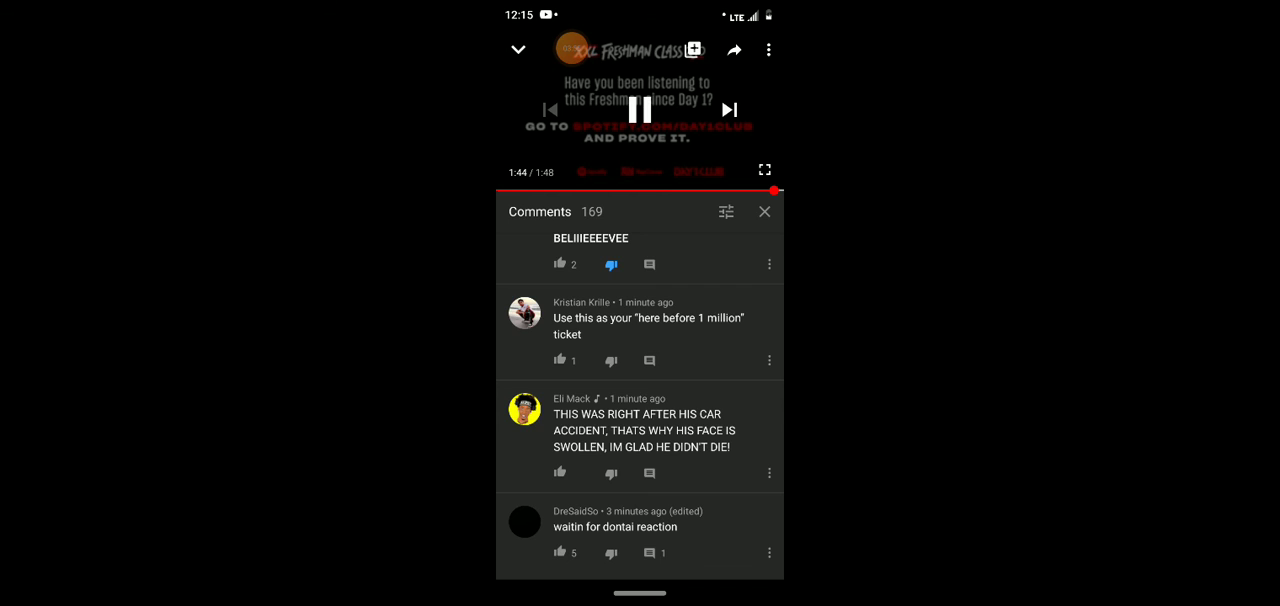
left_click(611, 360)
scroll(640, 406, "down", 1)
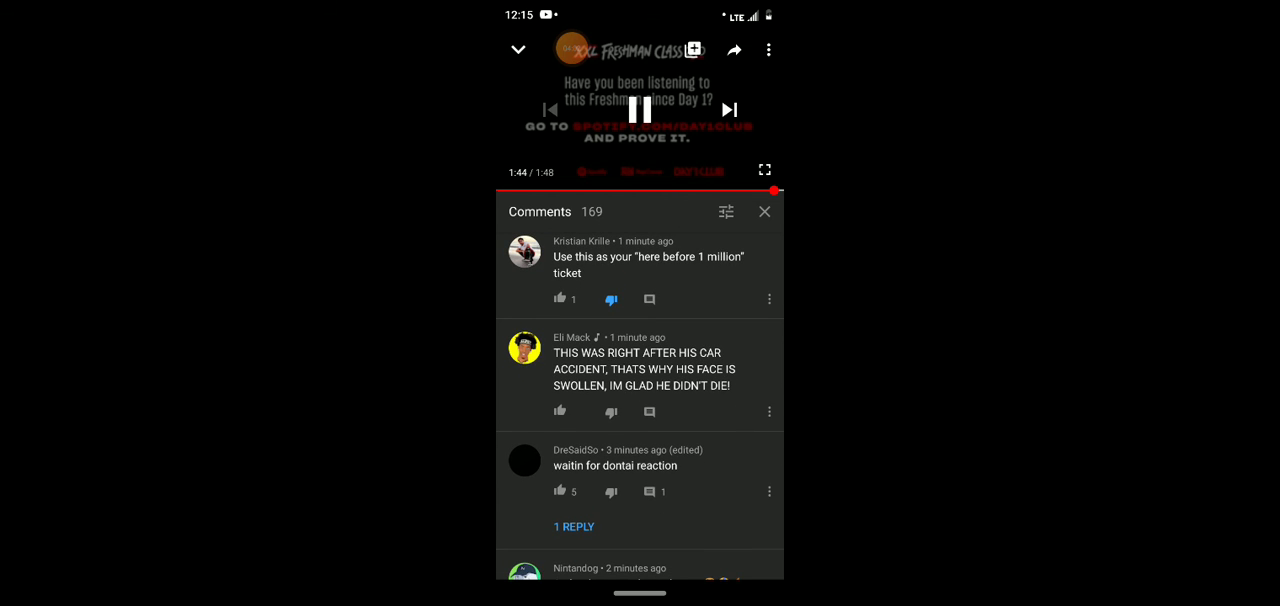
left_click(560, 411)
scroll(640, 370, "down", 1)
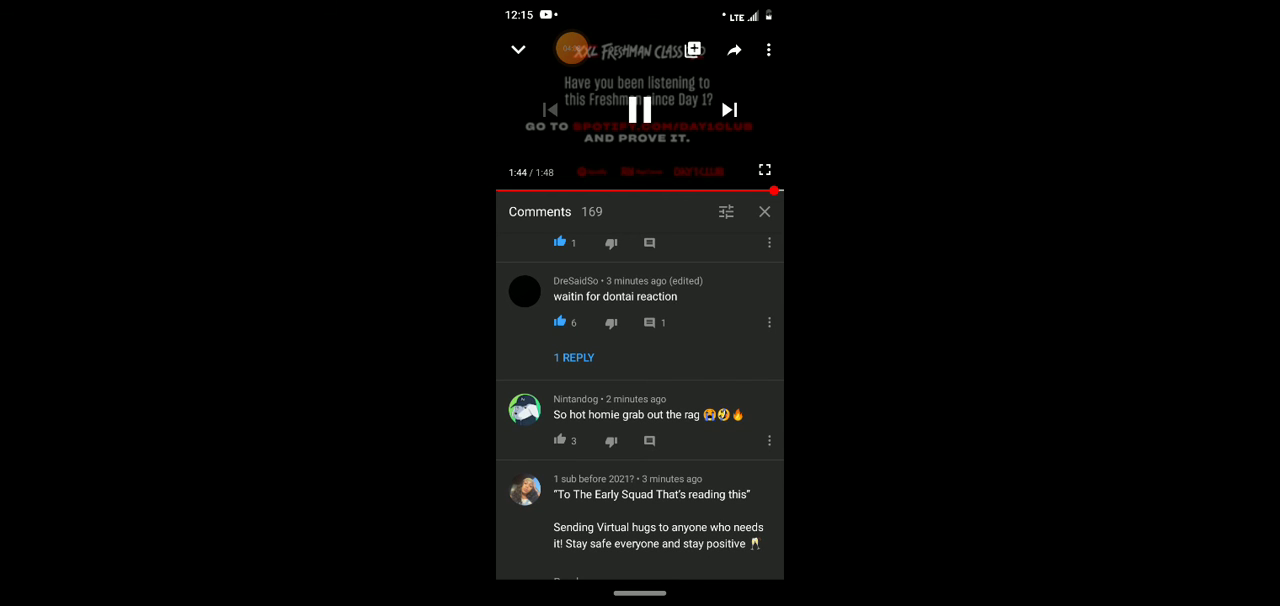
scroll(640, 405, "down", 1)
scroll(640, 405, "down", 2)
scroll(640, 405, "down", 1)
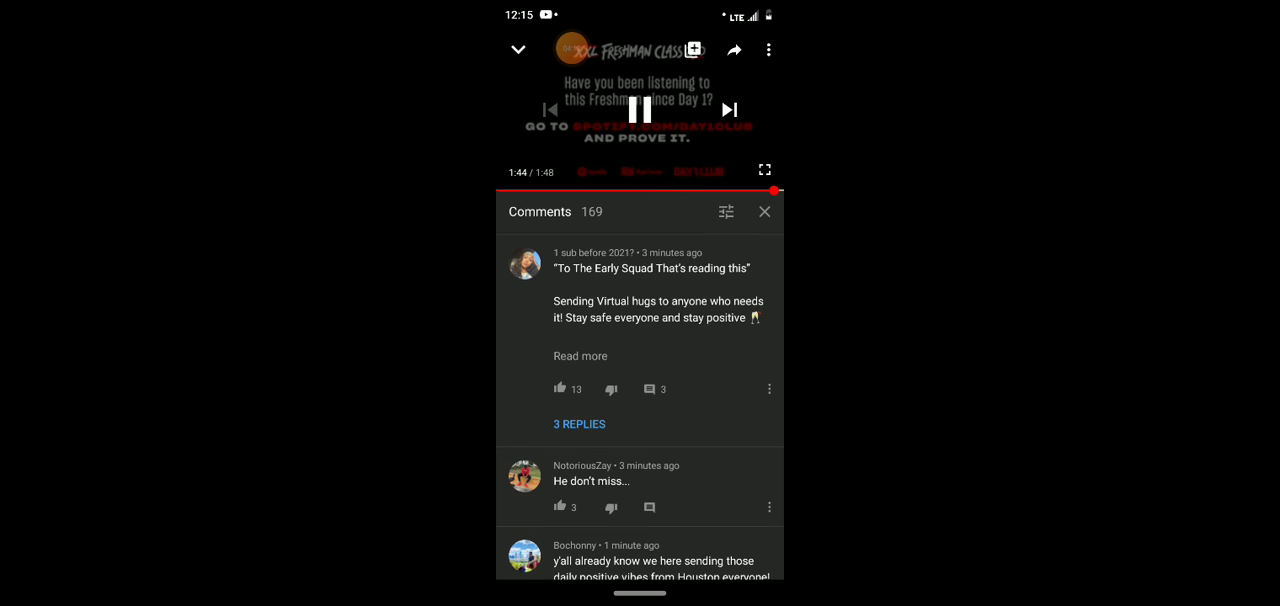
scroll(640, 405, "down", 2)
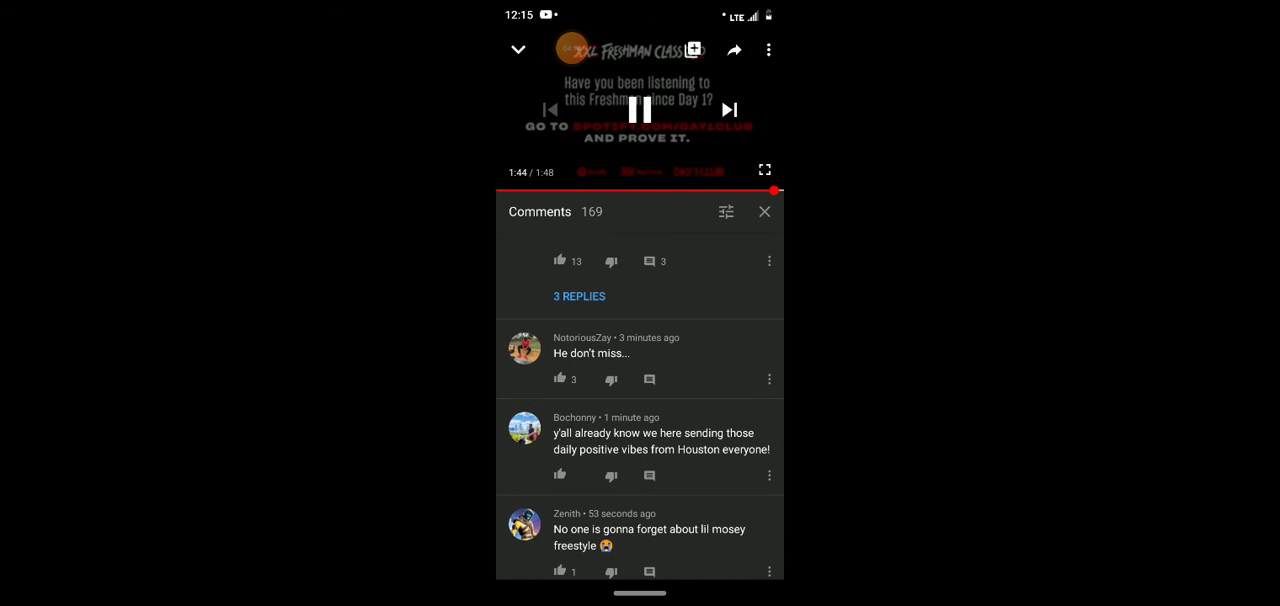
scroll(640, 405, "up", 3)
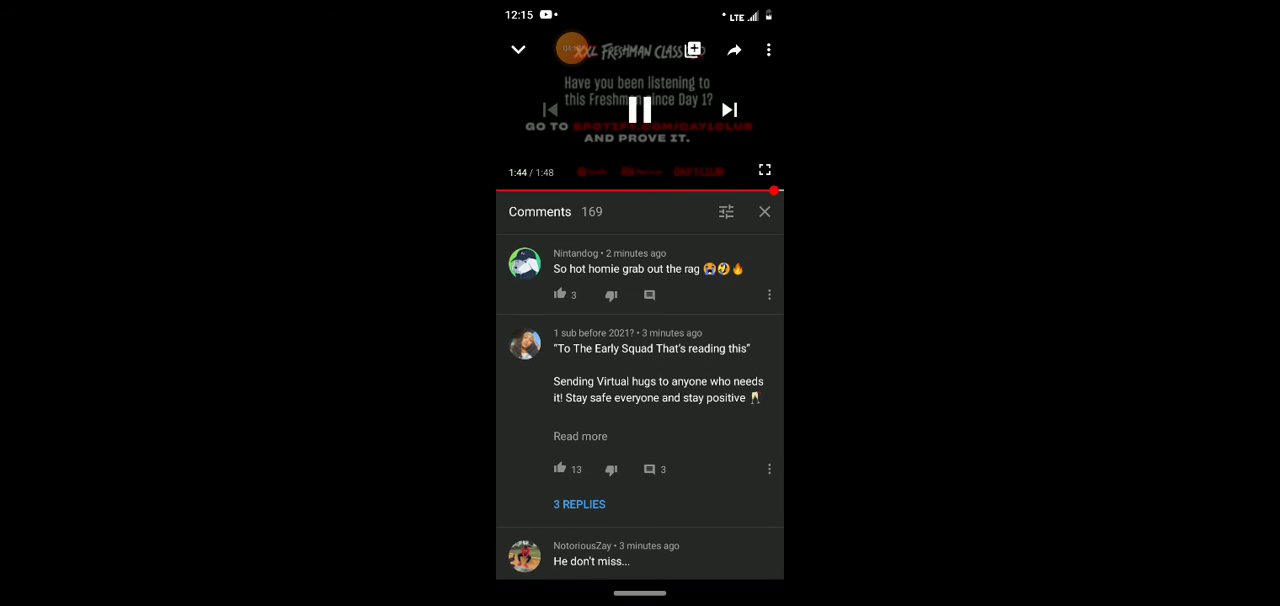
left_click(572, 48)
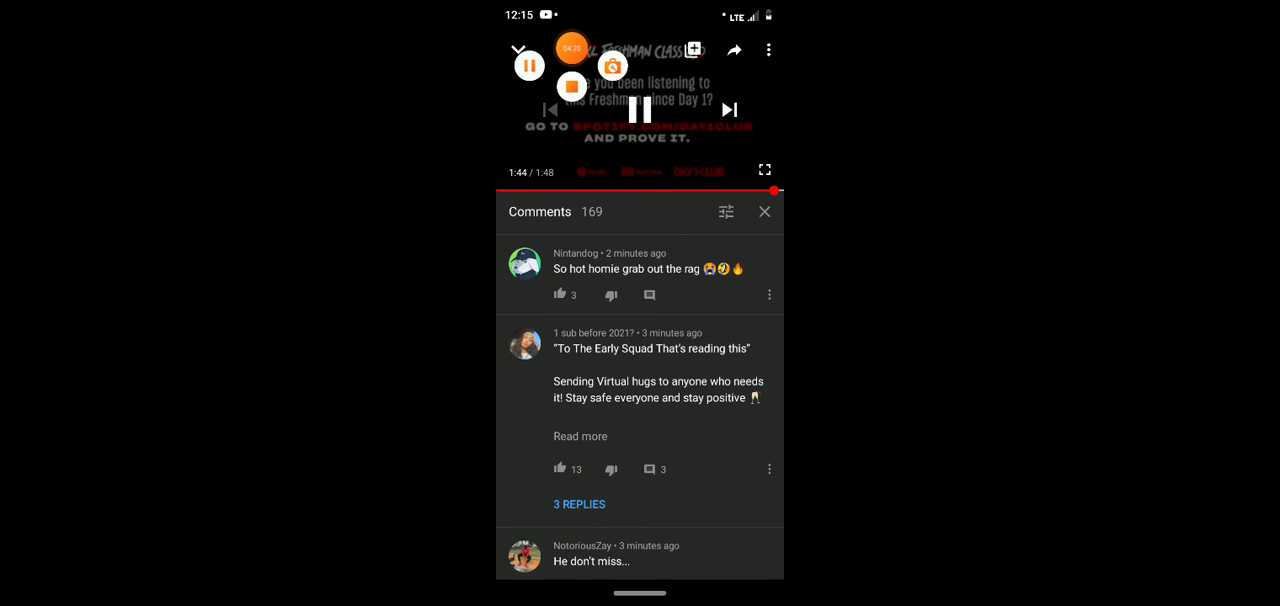